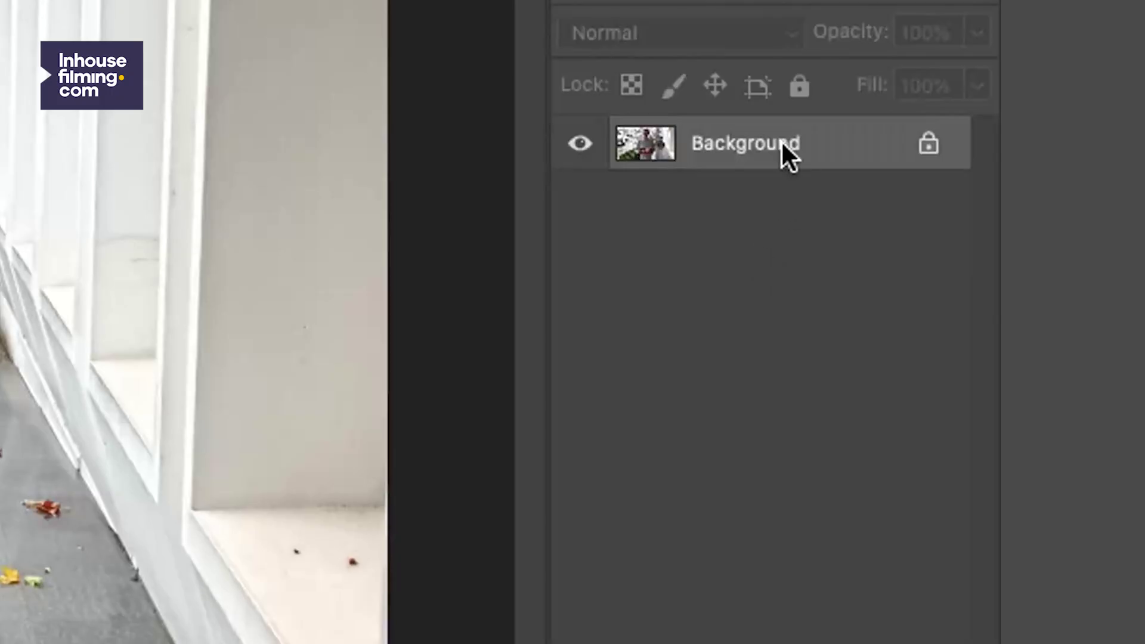
Duplicate the Background layer into a new layer named 'Foreground'
right_click(782, 145)
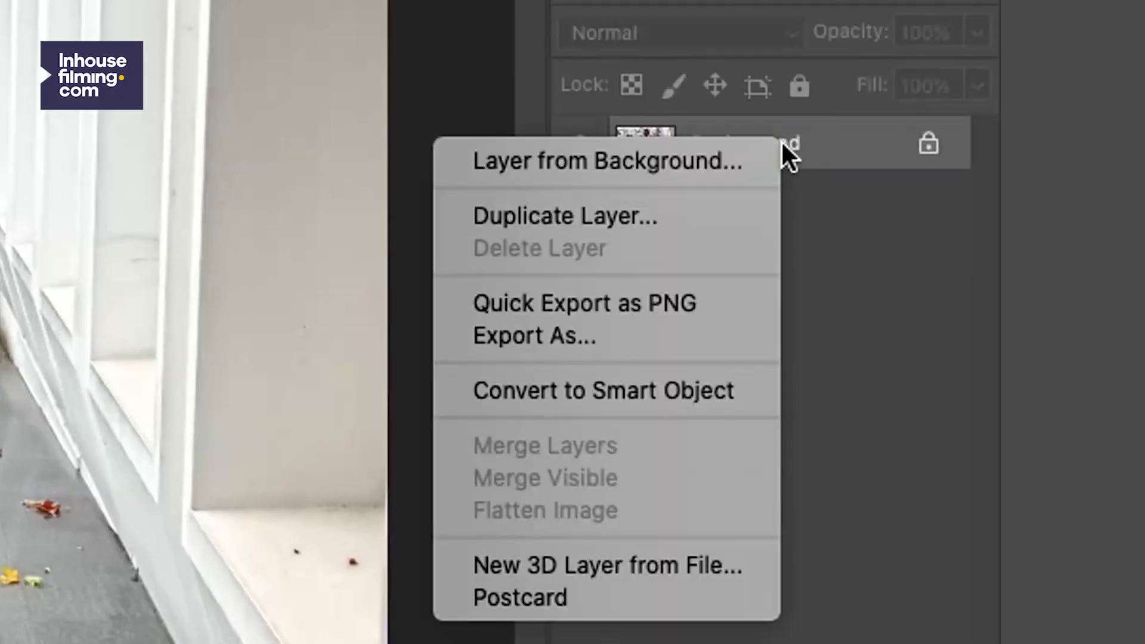
left_click(734, 216)
type("Fo")
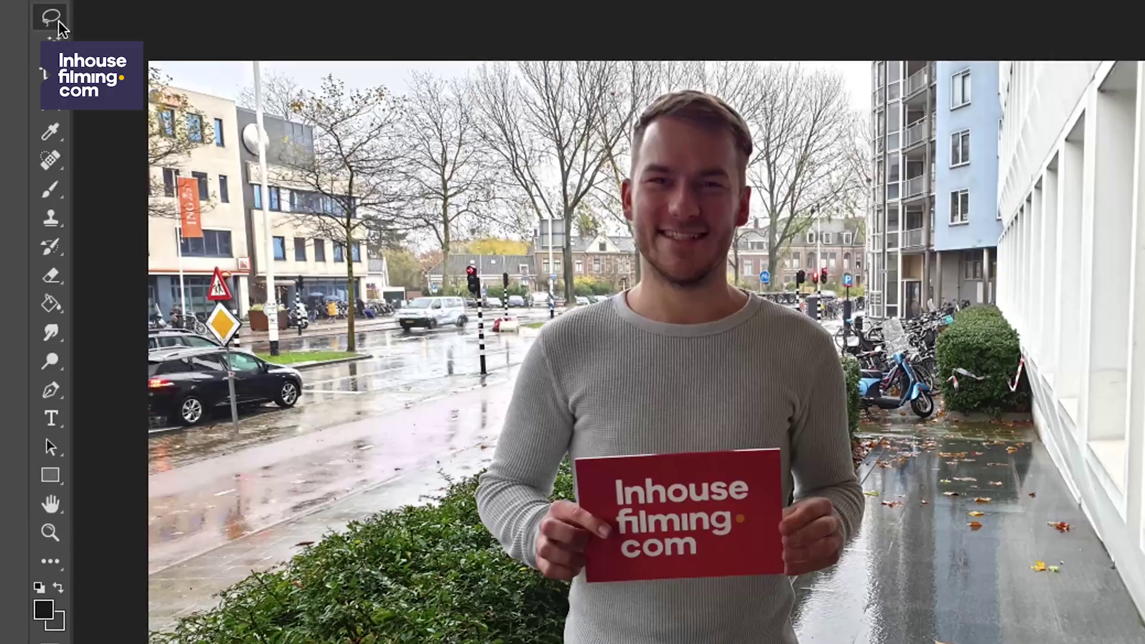
right_click(58, 23)
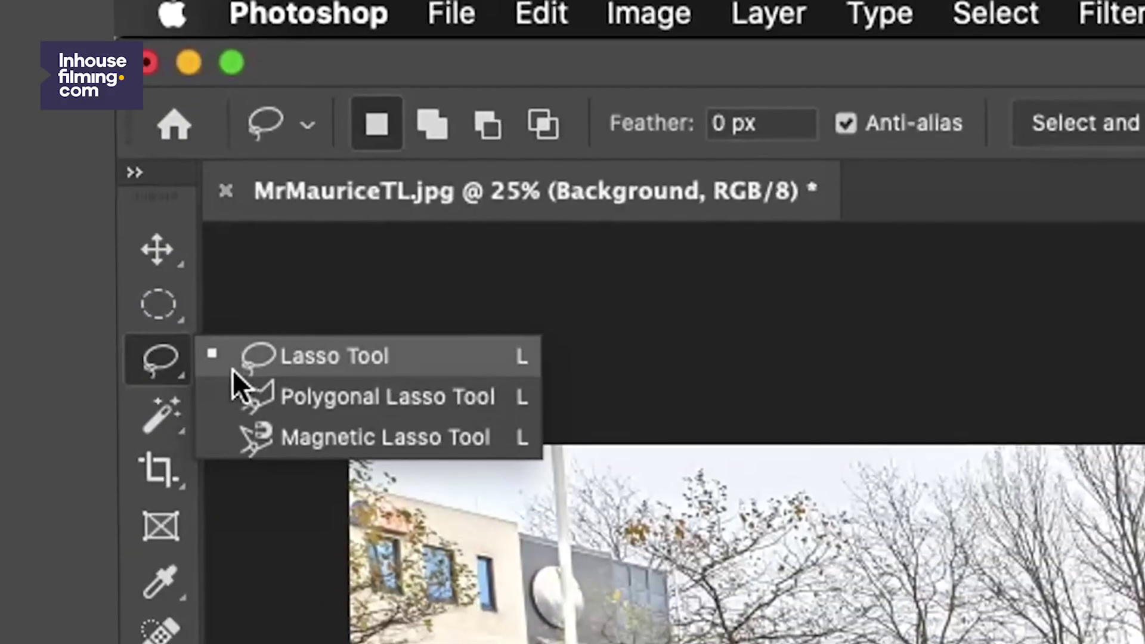
Trace a Polygonal Lasso outline around the man's sleeve, arm, shoulders, neck, ear and head
left_click(239, 410)
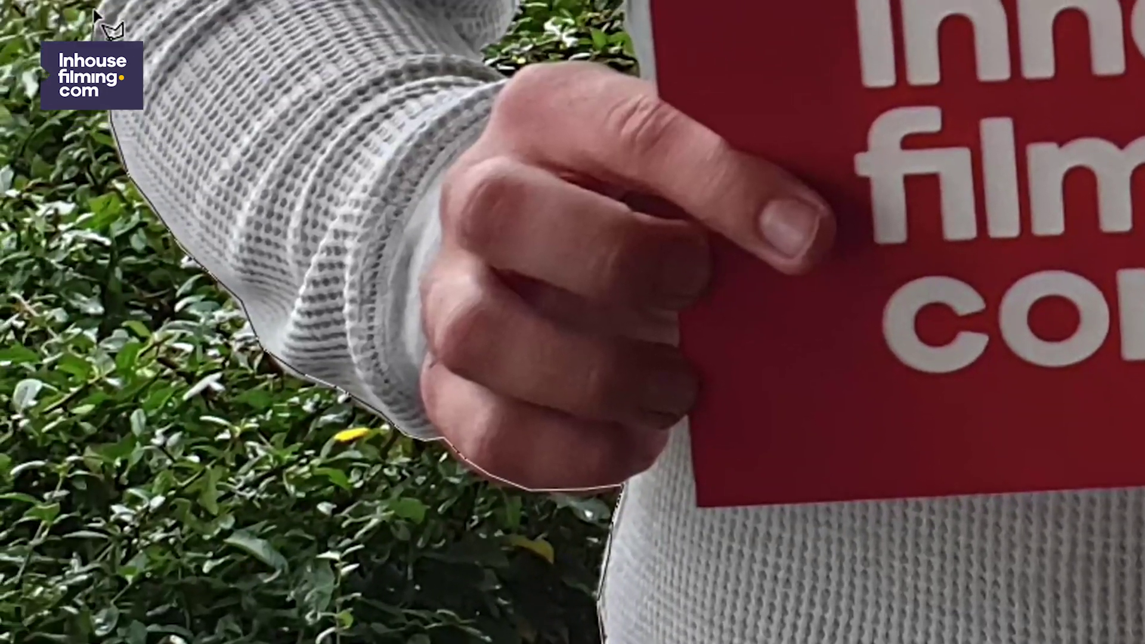
left_click(245, 185)
left_click(555, 234)
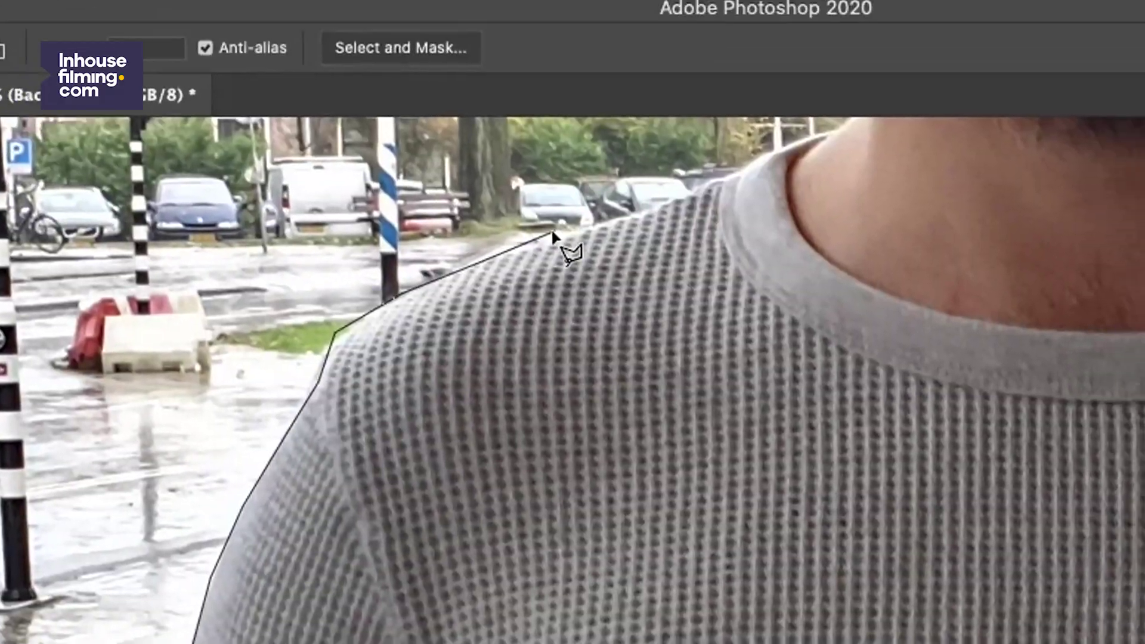
left_click(623, 501)
left_click(605, 453)
left_click(604, 374)
left_click(548, 268)
left_click(567, 155)
left_click(659, 324)
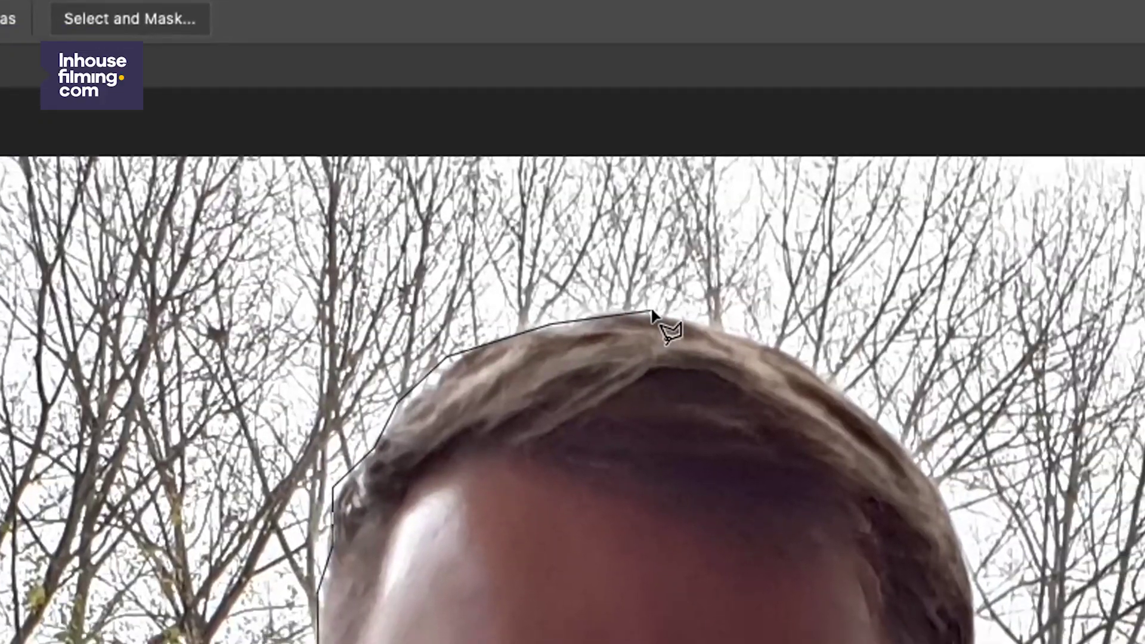
left_click(695, 567)
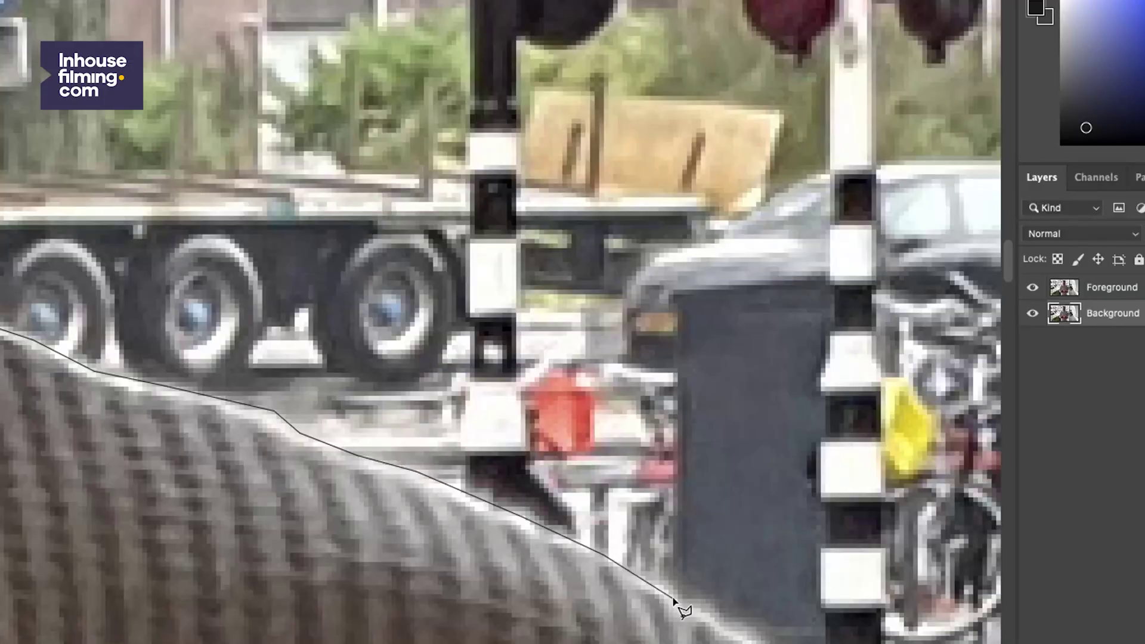
left_click(677, 606)
left_click(931, 360)
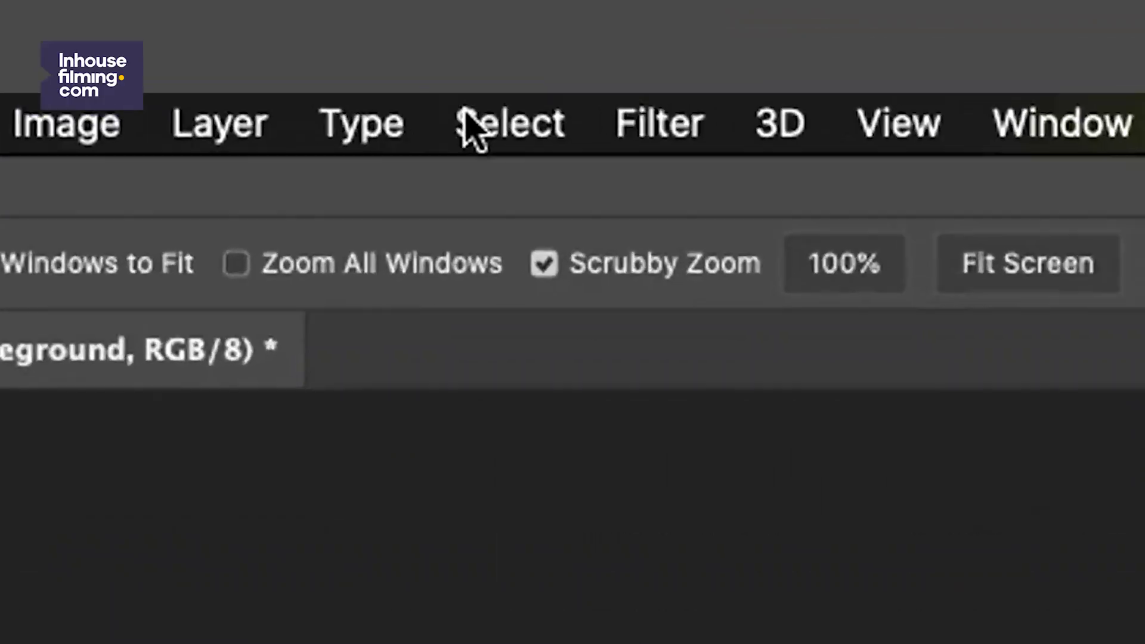
Run Select > Subject so the man is outlined with marching ants
left_click(365, 10)
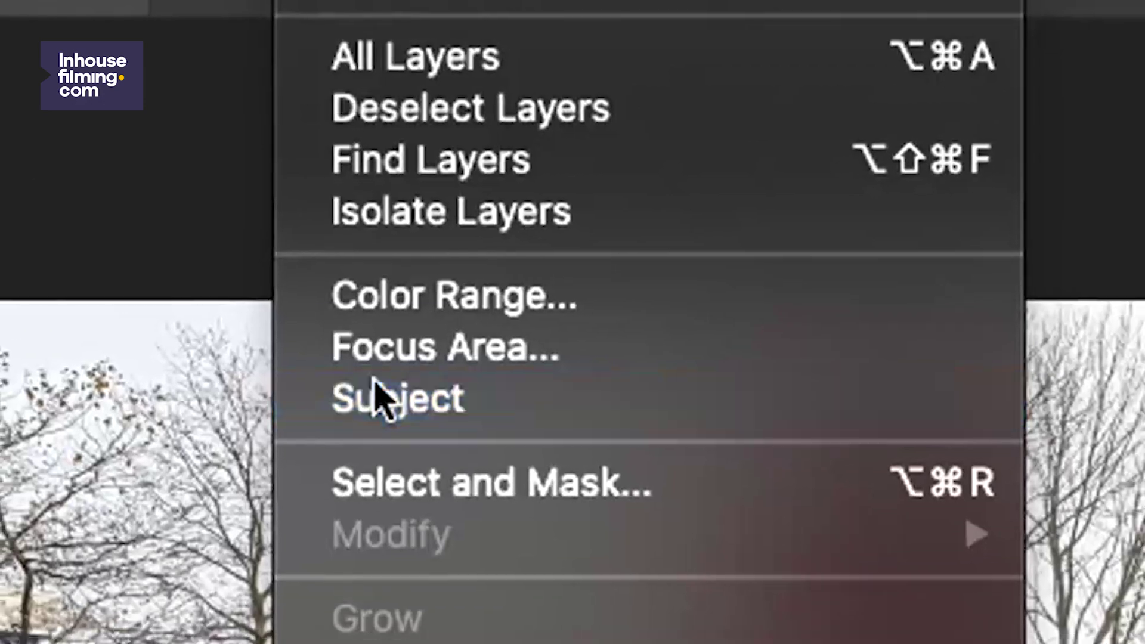
left_click(382, 411)
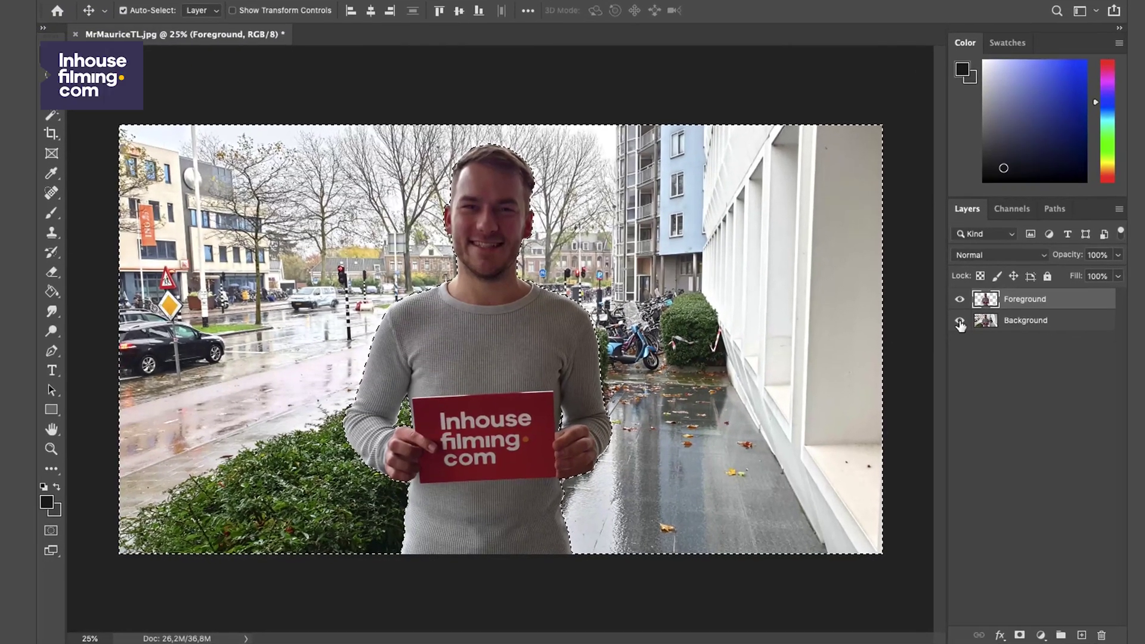
Hide the Background layer and invert the selection back to just the man with Cmd+Shift+I
left_click(970, 316)
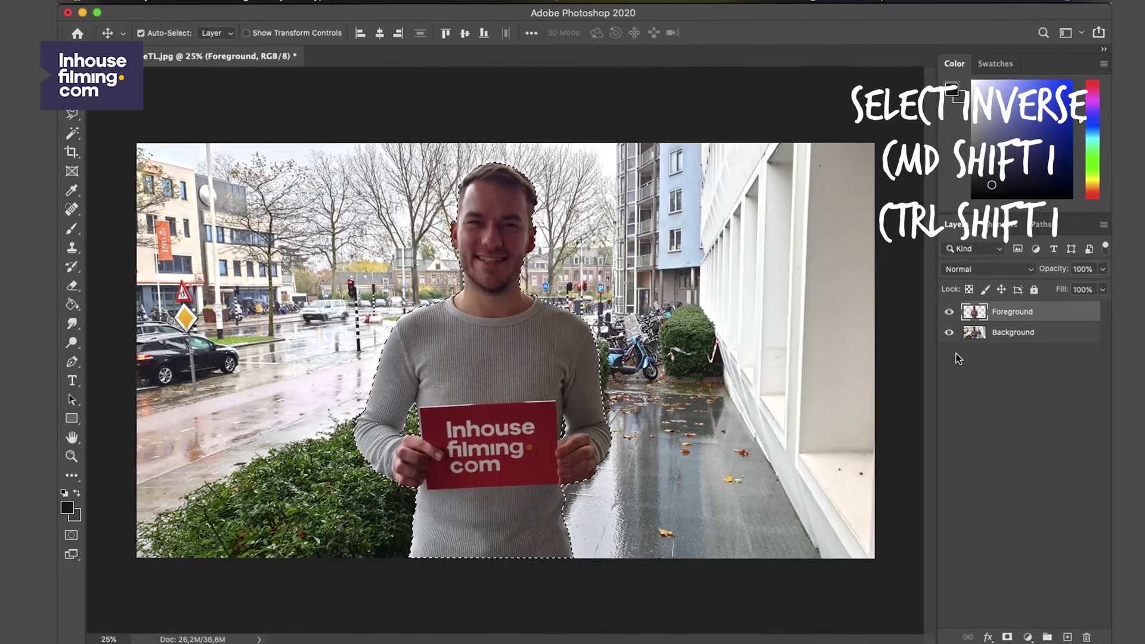
key("super+shift+i")
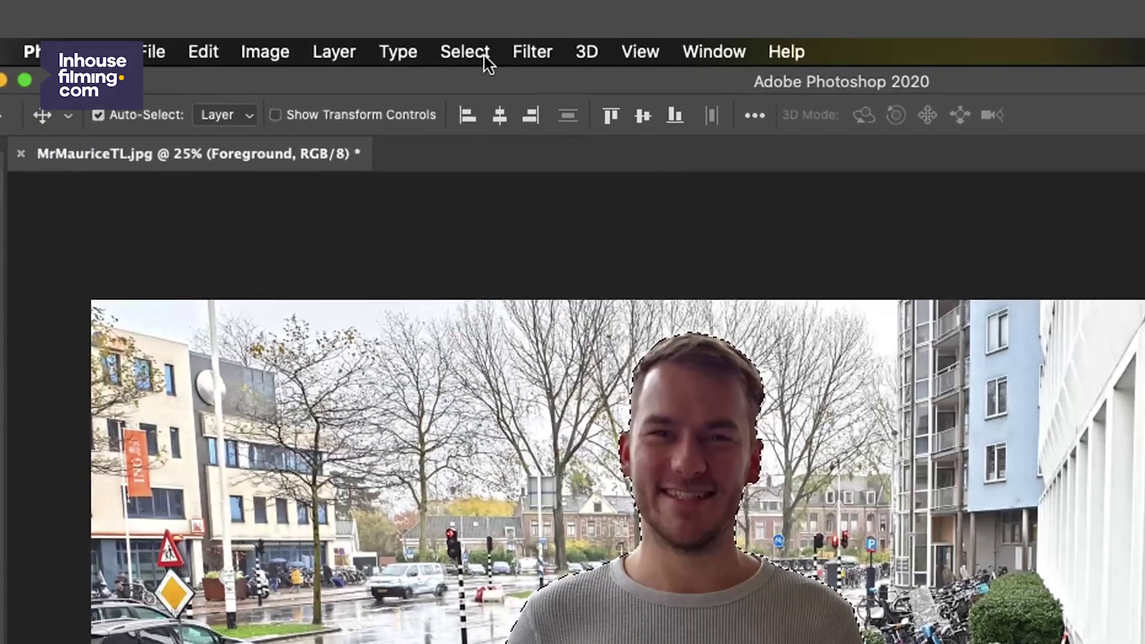
left_click(475, 56)
Expand the selection by 4 pixels, Content-Aware fill it on Background, and hide Foreground
mouse_move(429, 406)
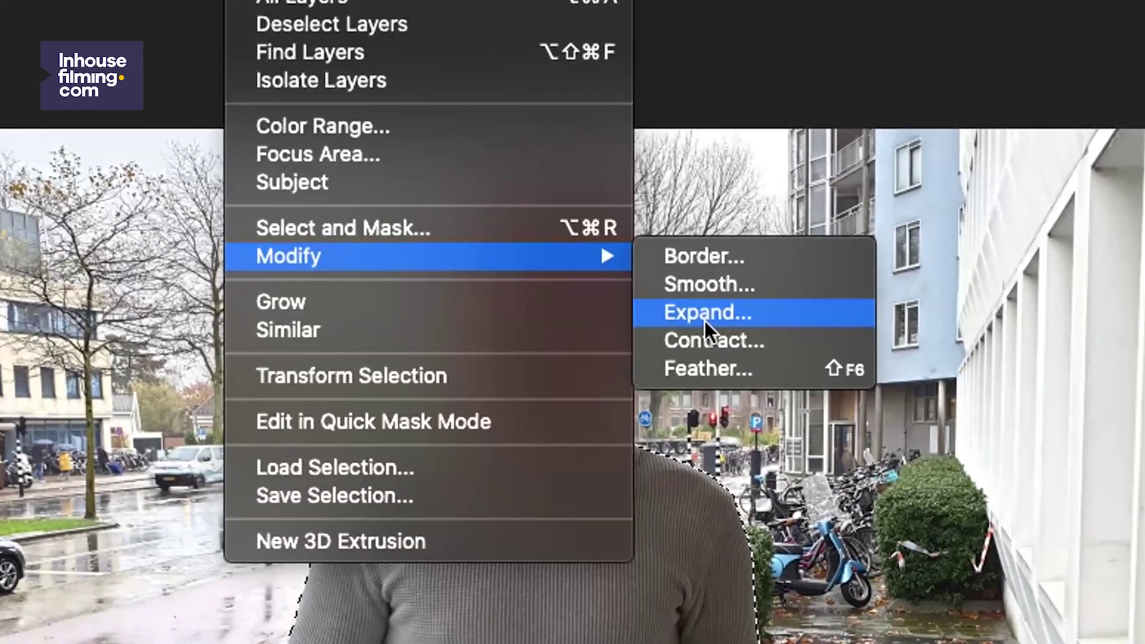
left_click(704, 312)
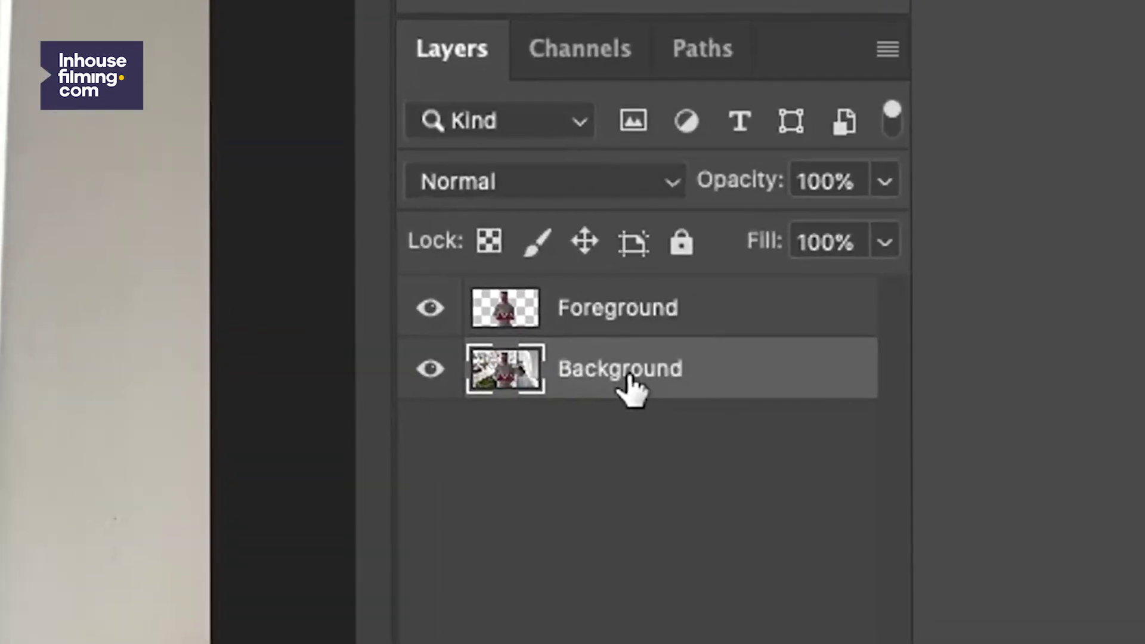
left_click(376, 137)
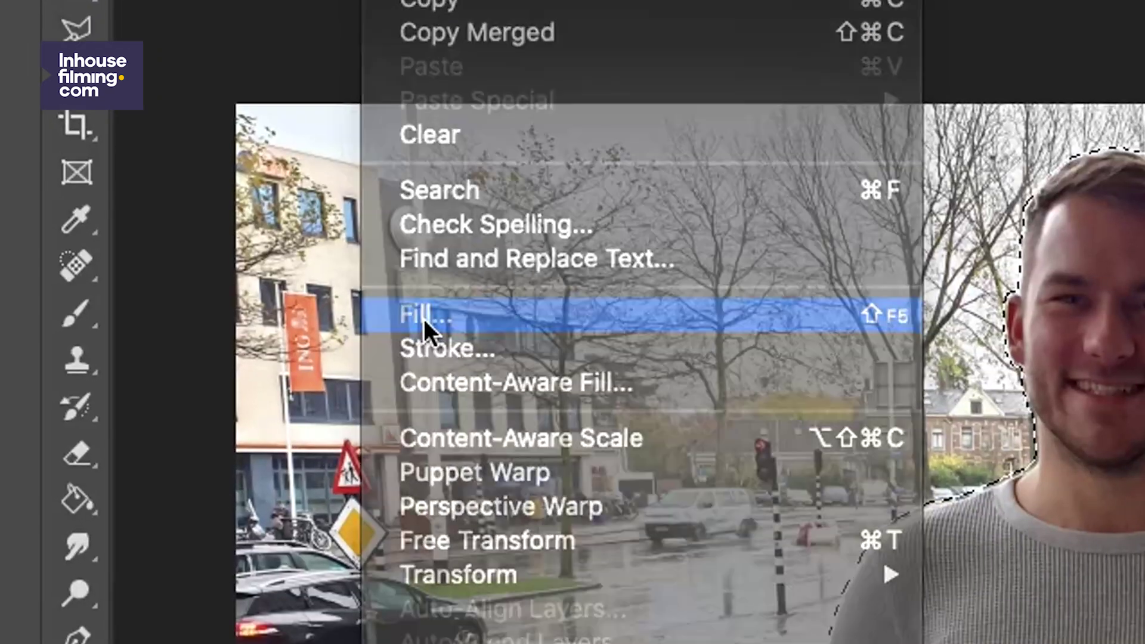
left_click(424, 316)
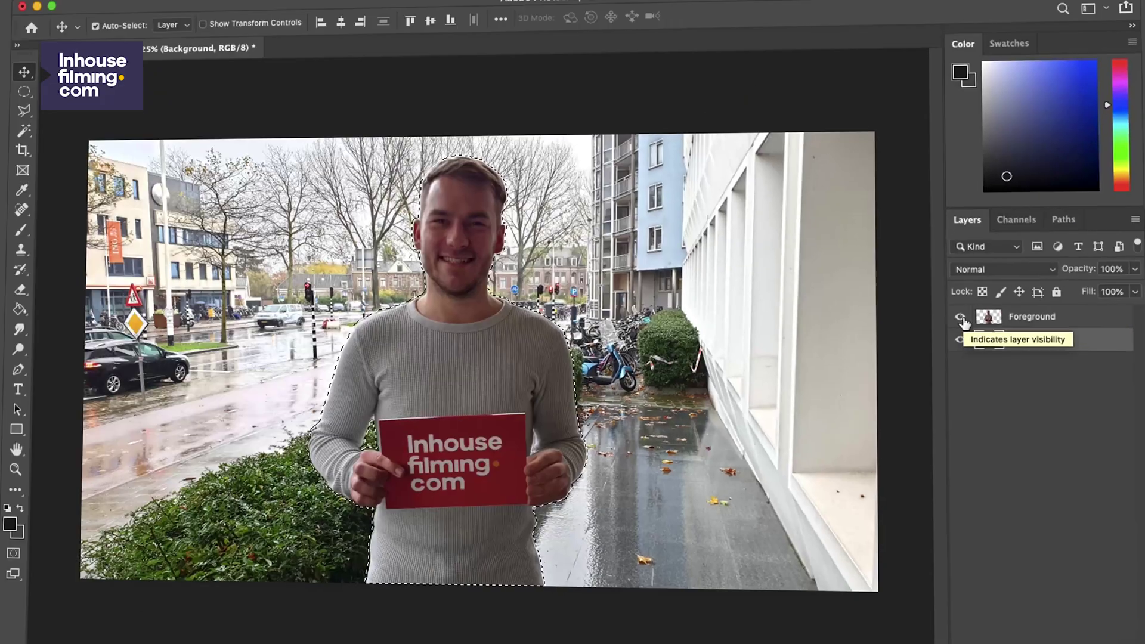
left_click(965, 318)
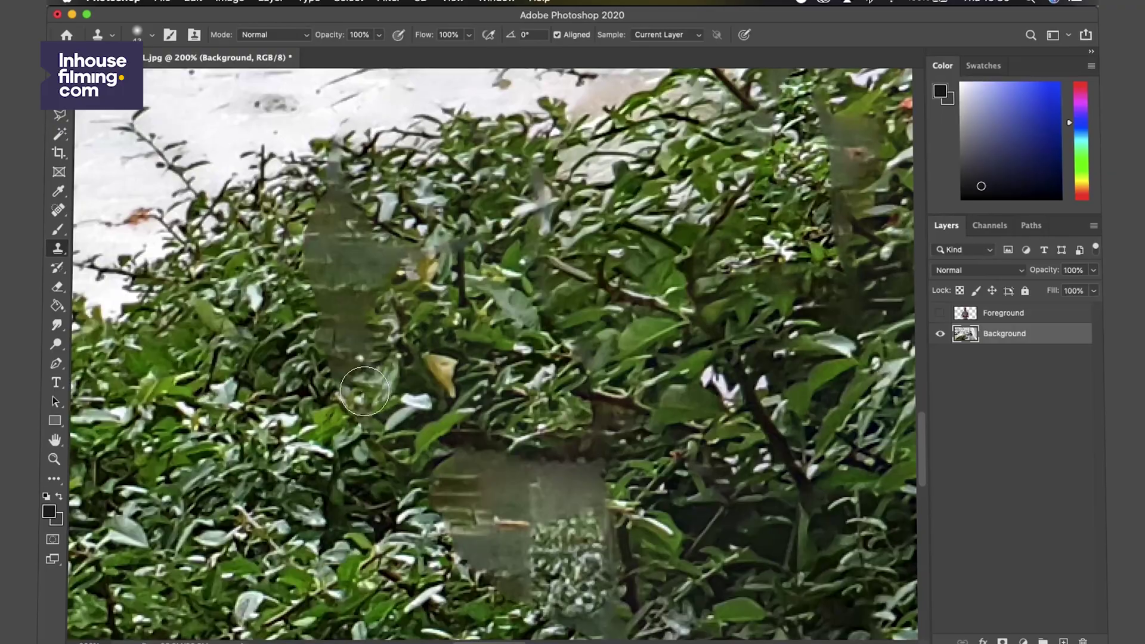
Zoom in and clone-stamp over the smeared patch in the bushes
scroll(604, 244, "up", 2)
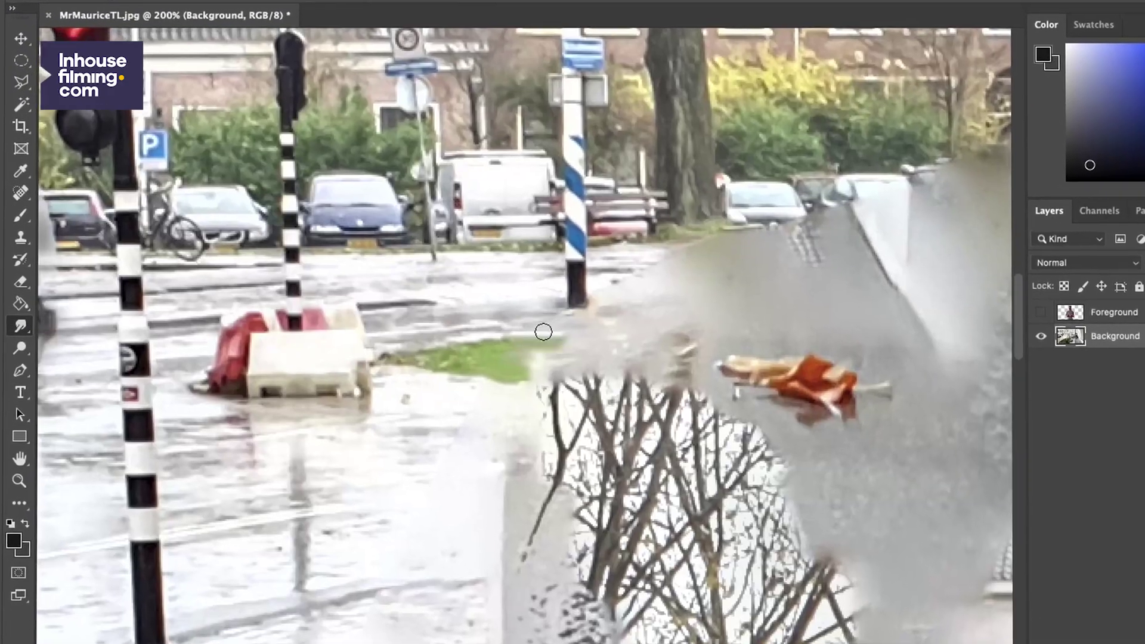
left_click_drag(480, 420, 456, 443)
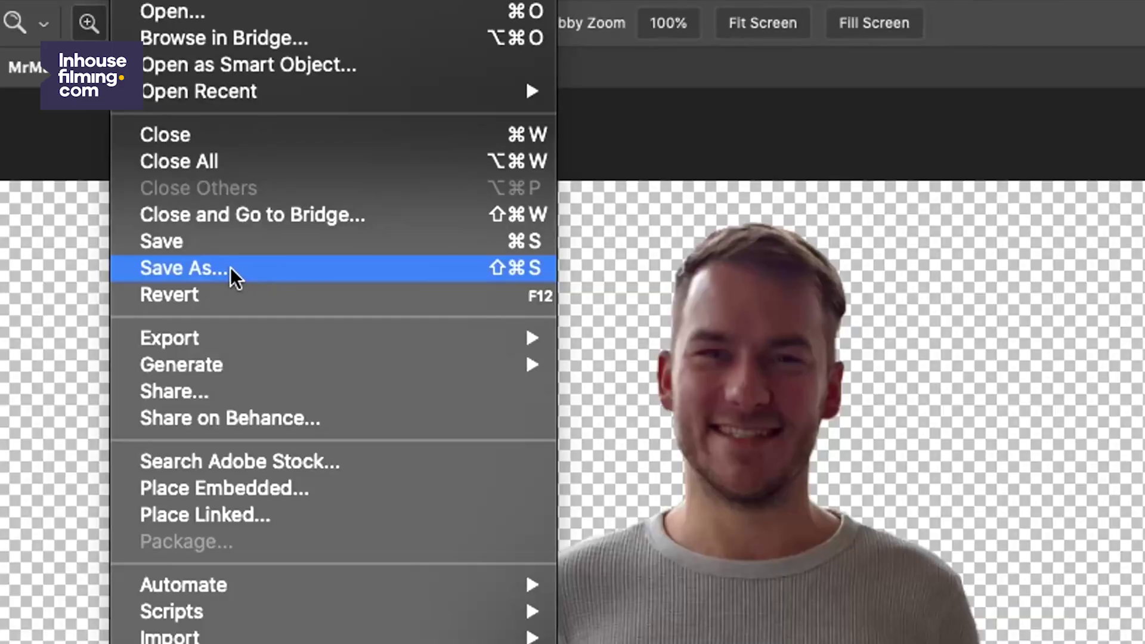
Save the cut-out in PNG format as Foreground.png
left_click(231, 274)
left_click(568, 235)
type("Foreground")
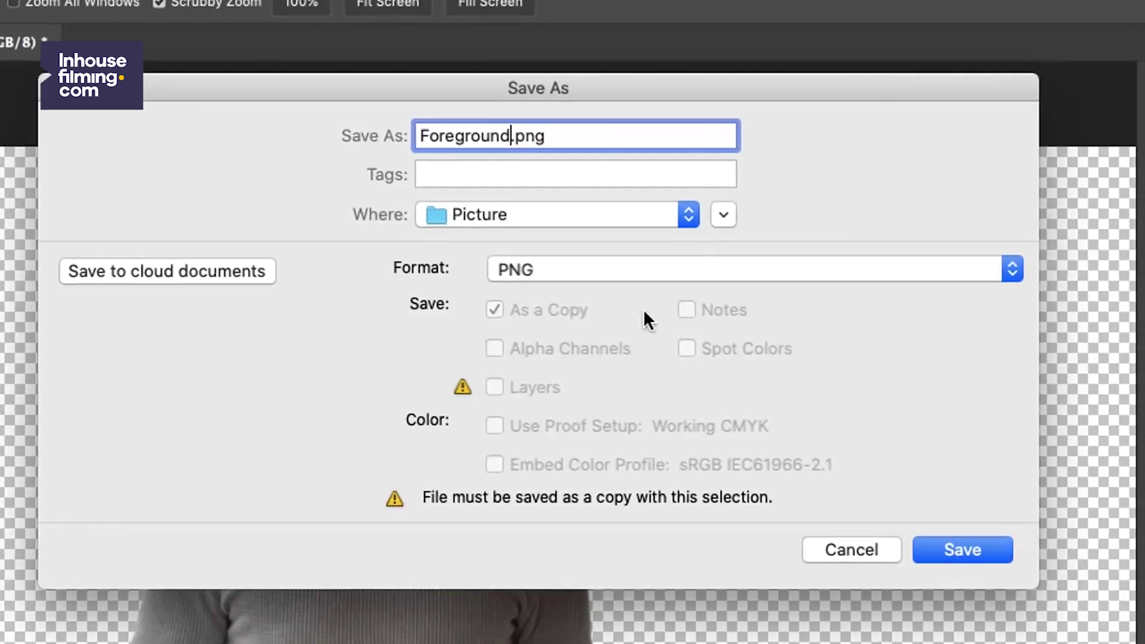
key("Return")
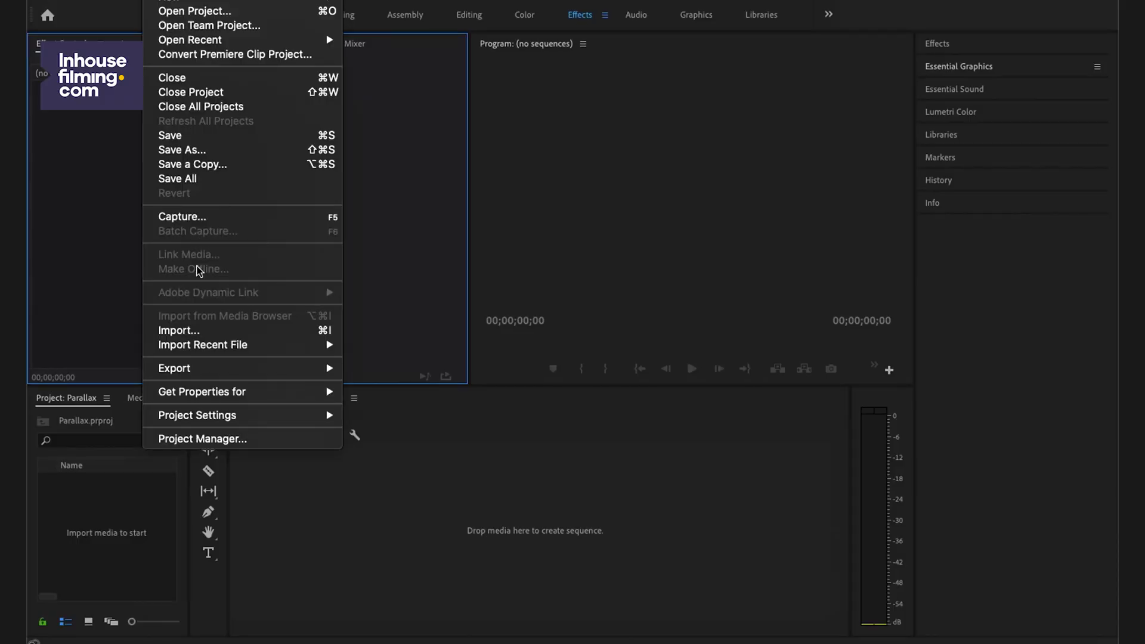
Import Foreground.png and Background.png, placing Background.png on V1 and Foreground.png on V2
left_click(179, 330)
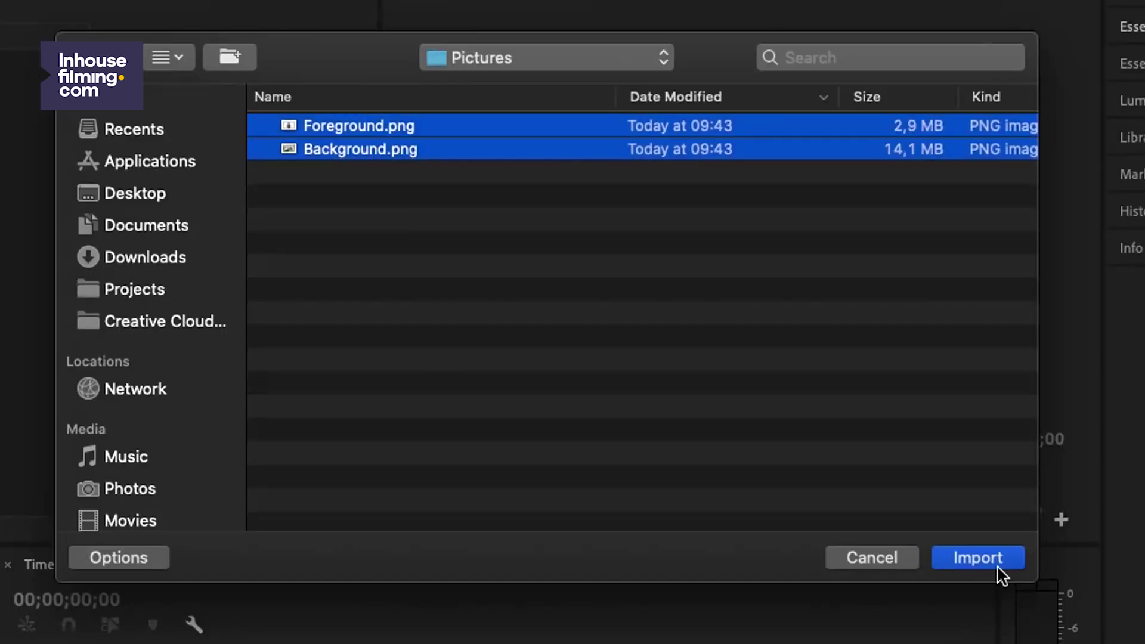
left_click(997, 567)
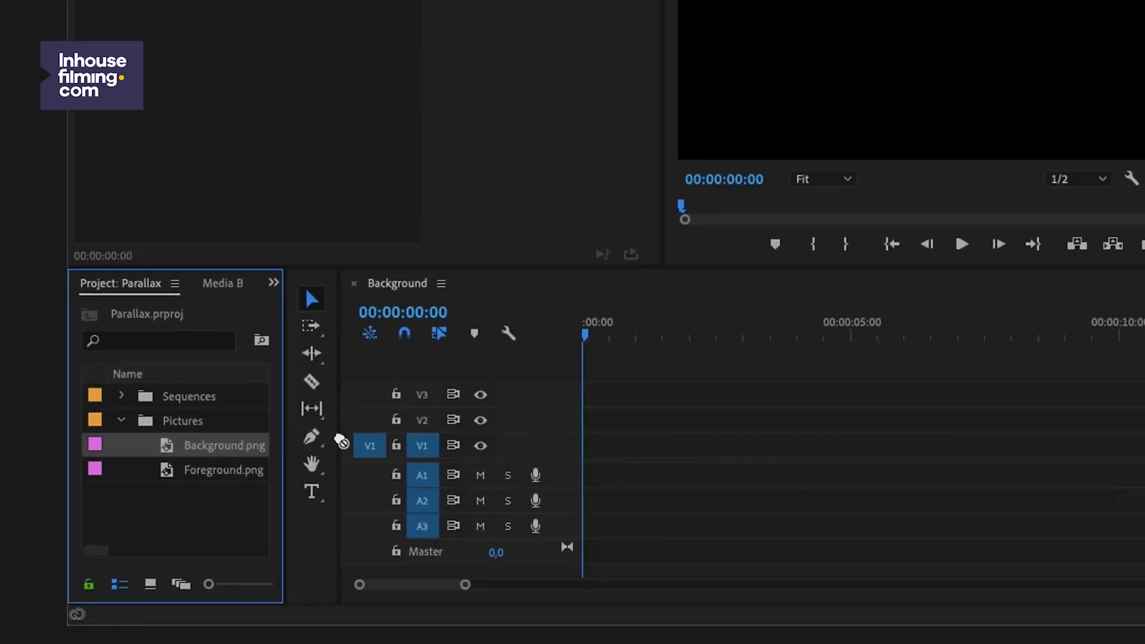
left_click_drag(340, 439, 525, 453)
left_click_drag(417, 179, 501, 396)
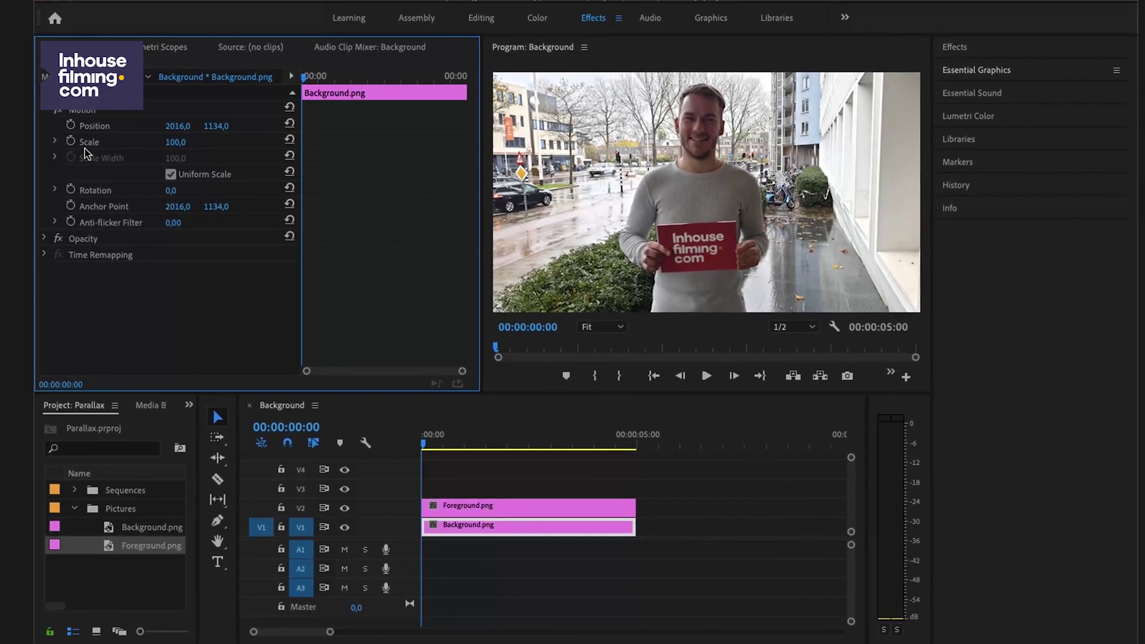
Set a starting Scale keyframe on Background.png and move the playhead to 00:00:05:00
left_click(68, 139)
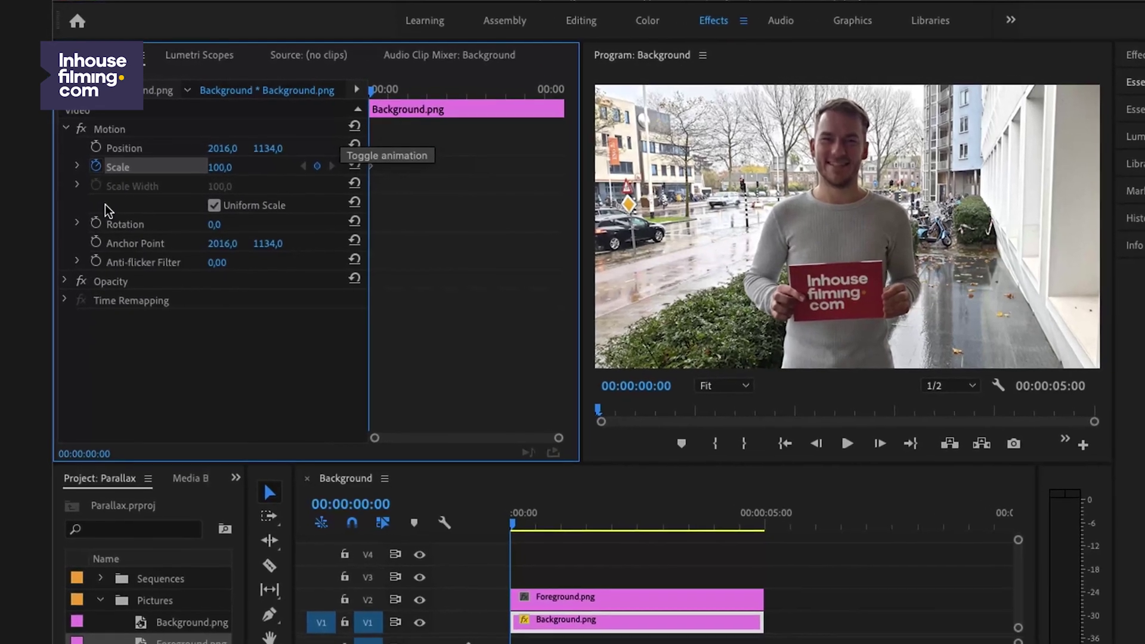
left_click_drag(440, 93, 566, 110)
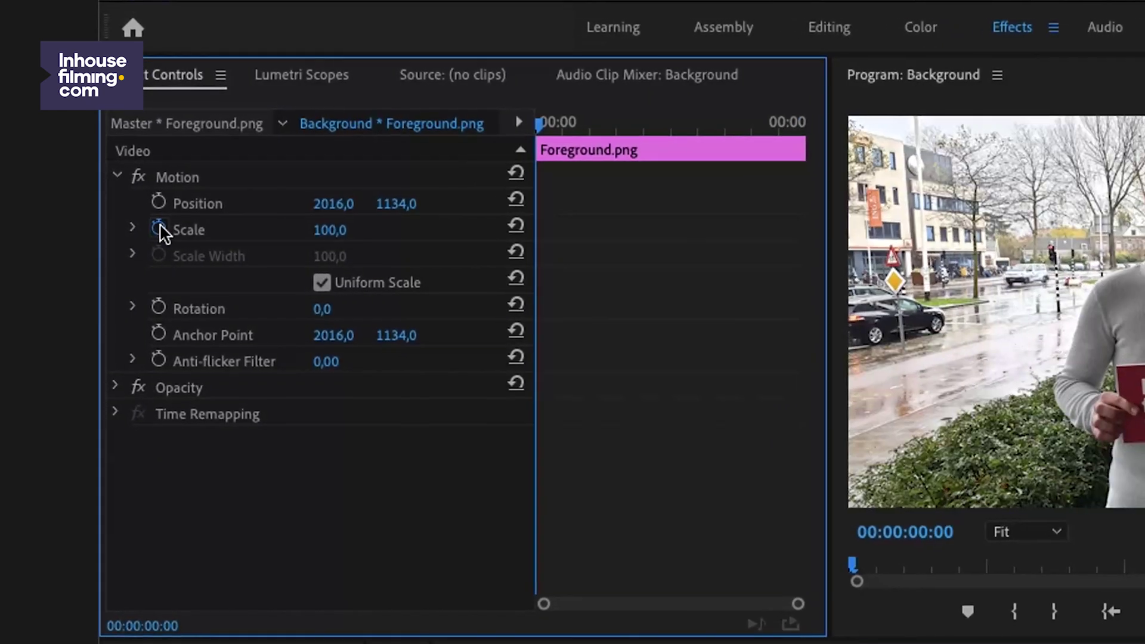
Keyframe Foreground.png's scale from 100 to 125 with Ease Out and Ease In
left_click(156, 226)
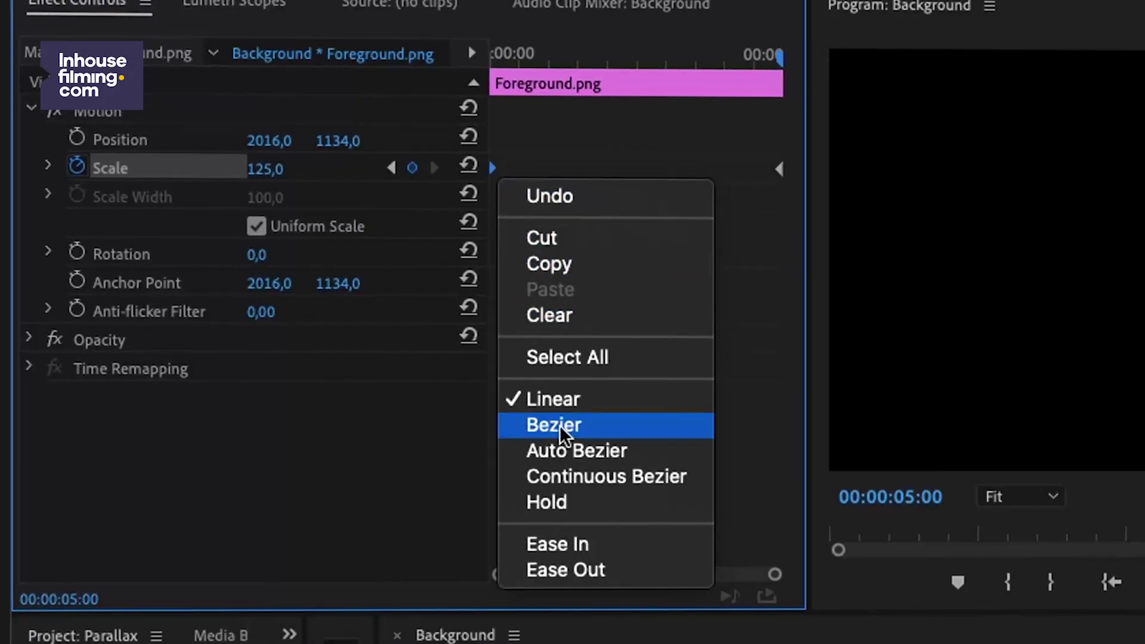
left_click(565, 569)
right_click(779, 168)
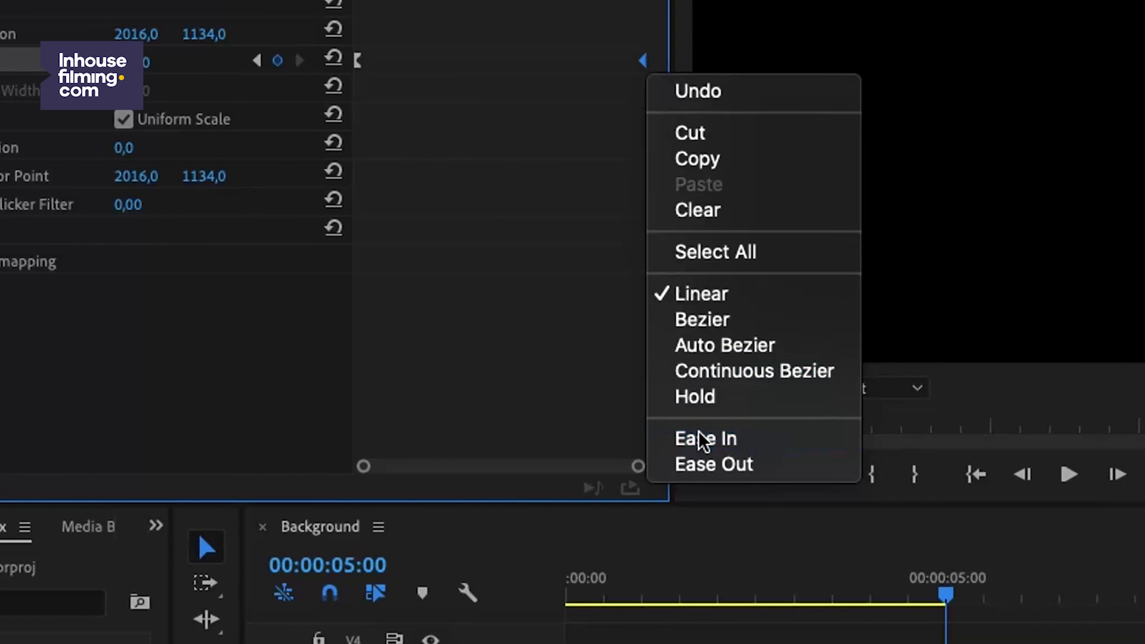
left_click(704, 440)
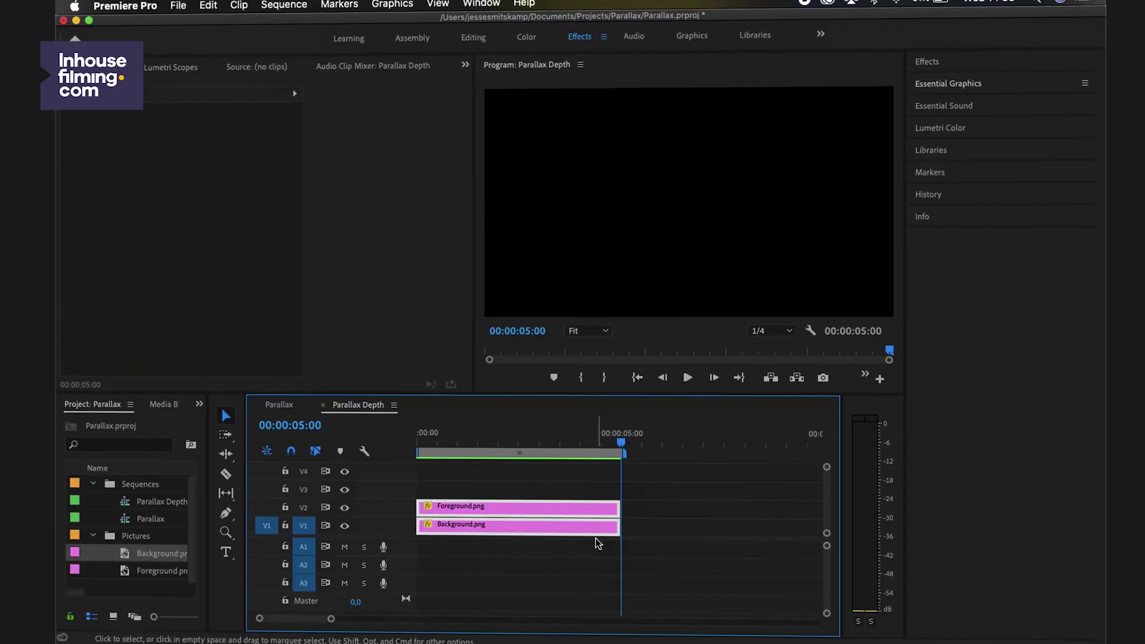
Nest the two image clips and search the Effects panel for Basic 3D
right_click(591, 520)
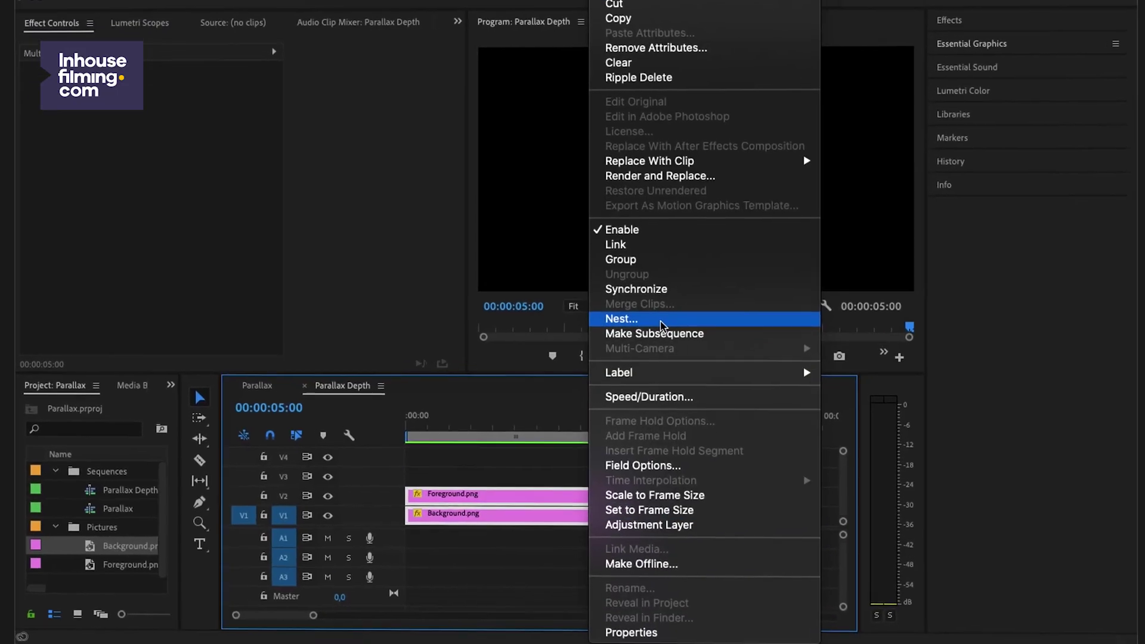
left_click(656, 335)
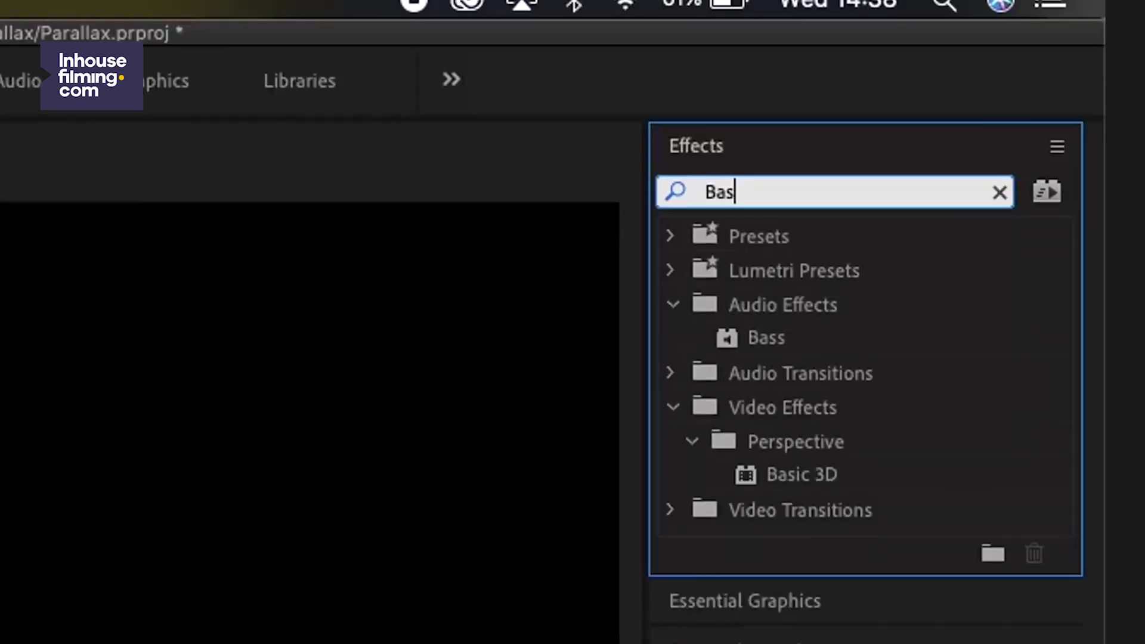
type("ic 3D")
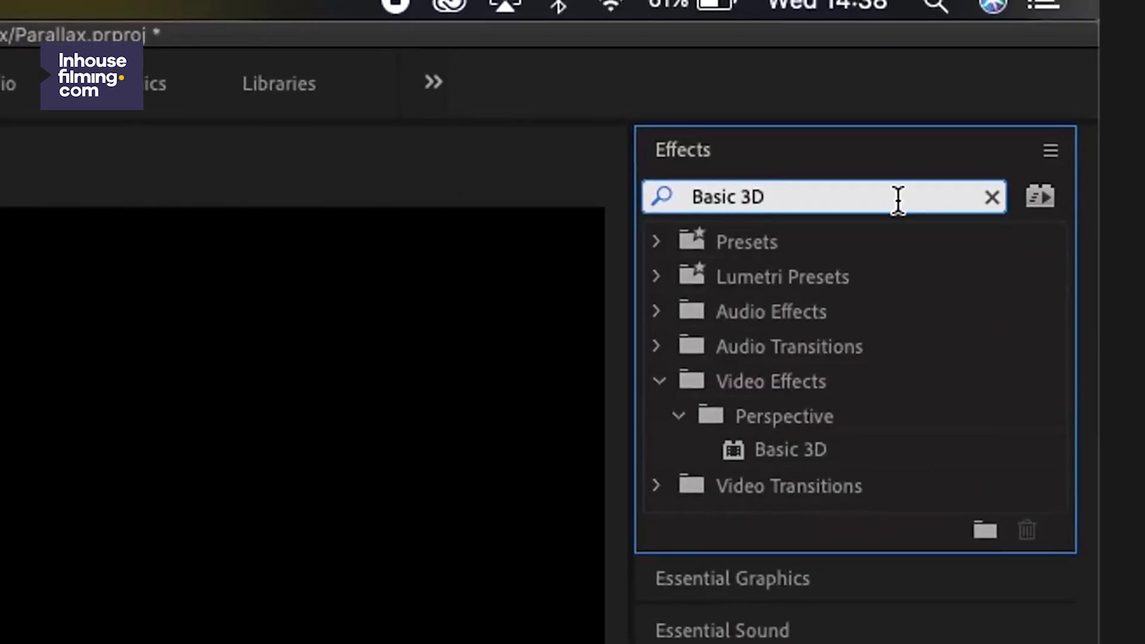